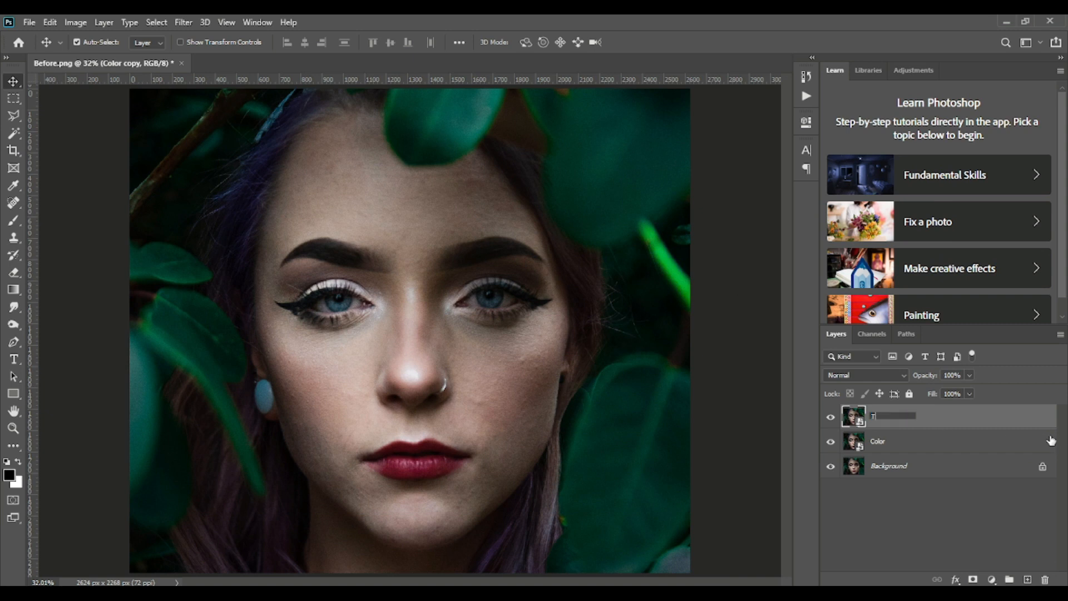
- Name the duplicated top layer Texture and hide it
key(Return)
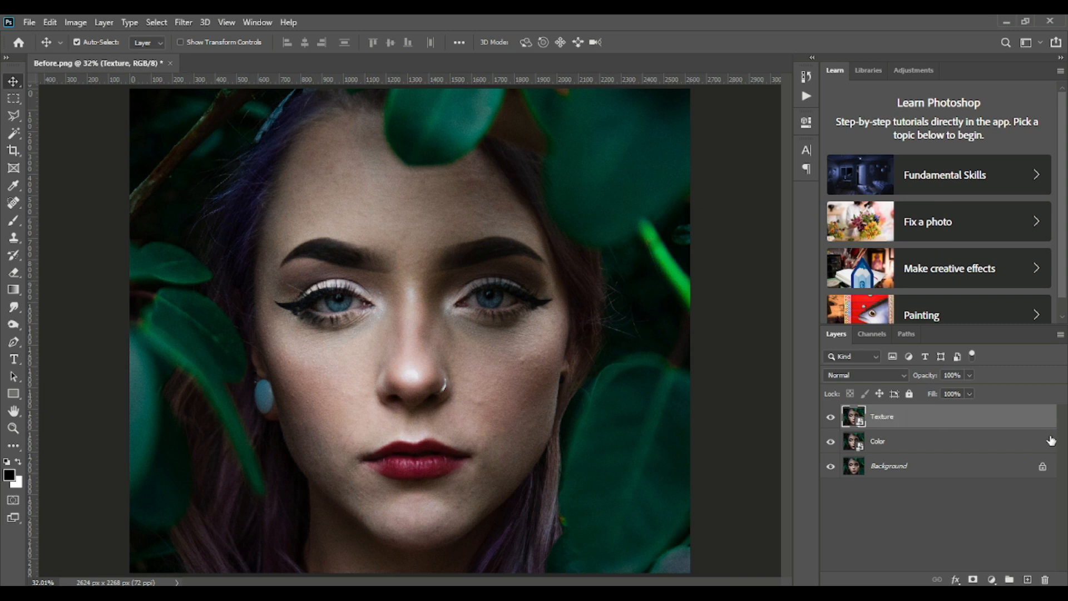
click(831, 417)
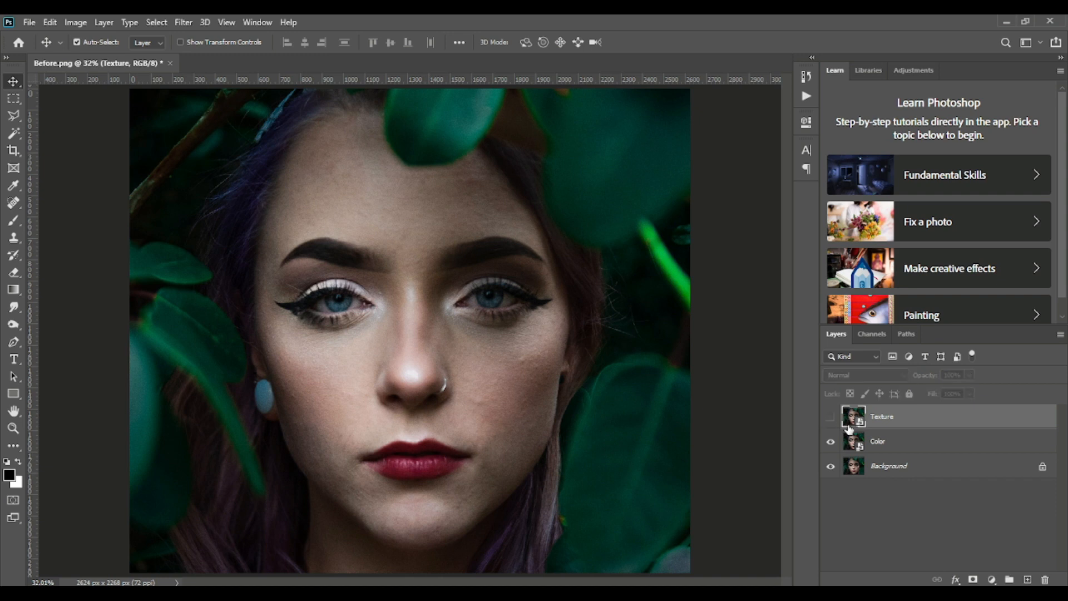
- Apply a Gaussian Blur with a radius of about 25 pixels to the Color layer
click(878, 447)
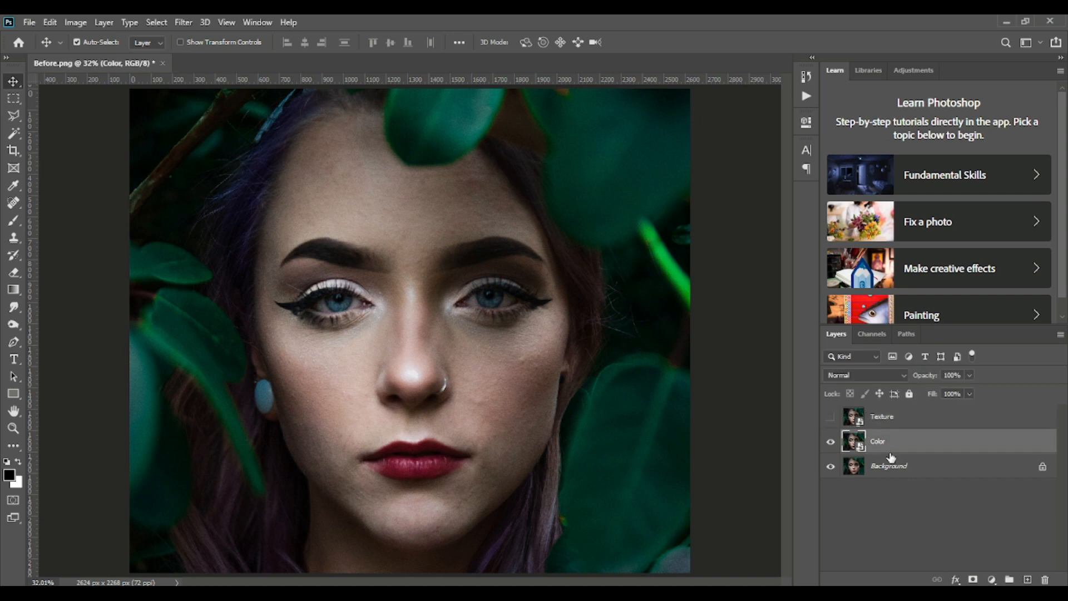
click(180, 22)
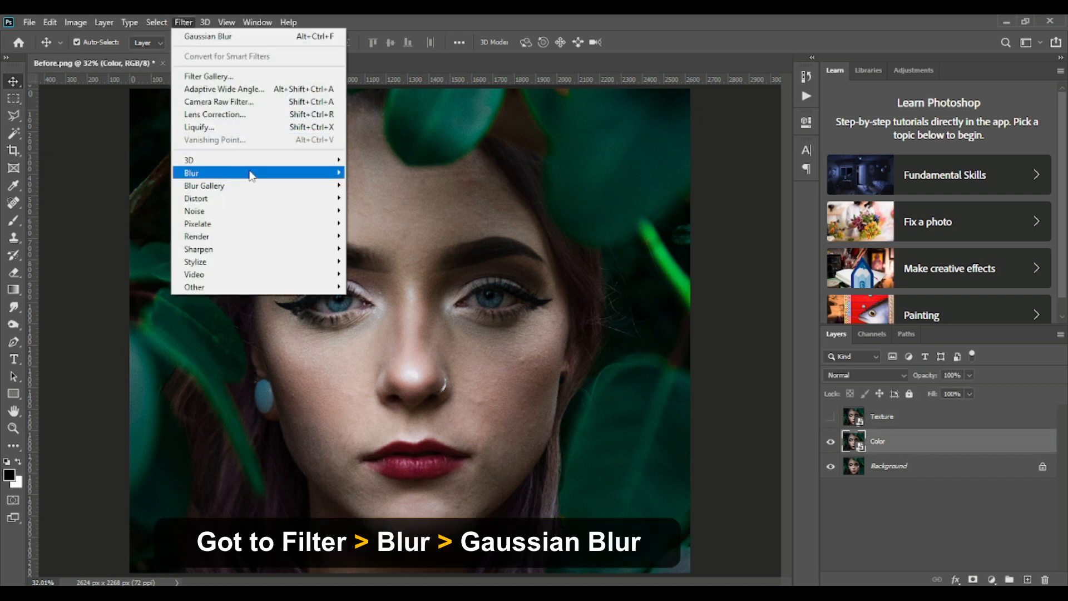
mouse_move(317, 174)
click(368, 224)
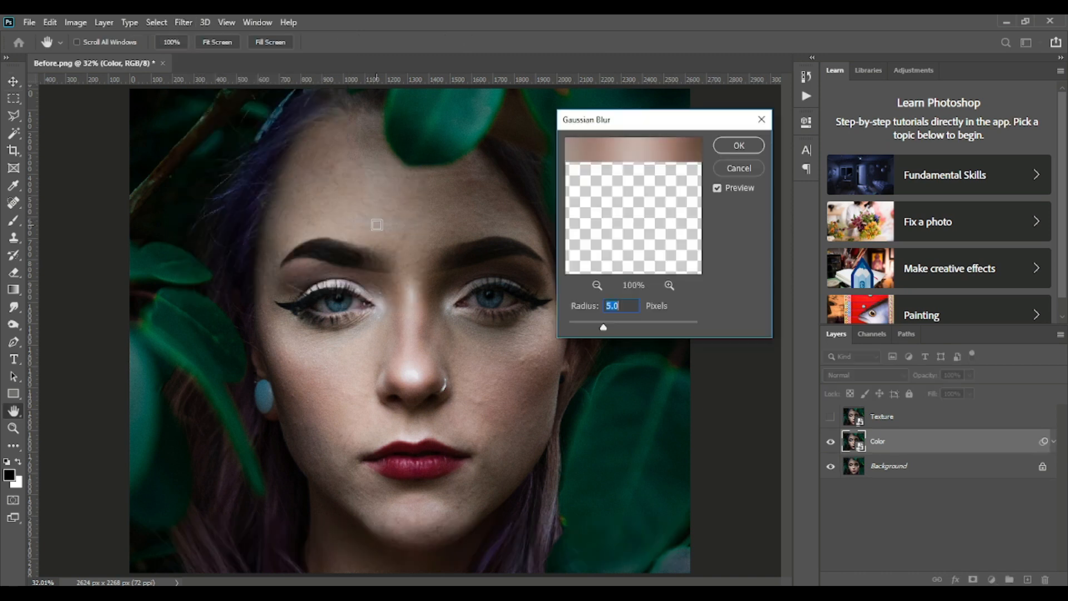
click(522, 358)
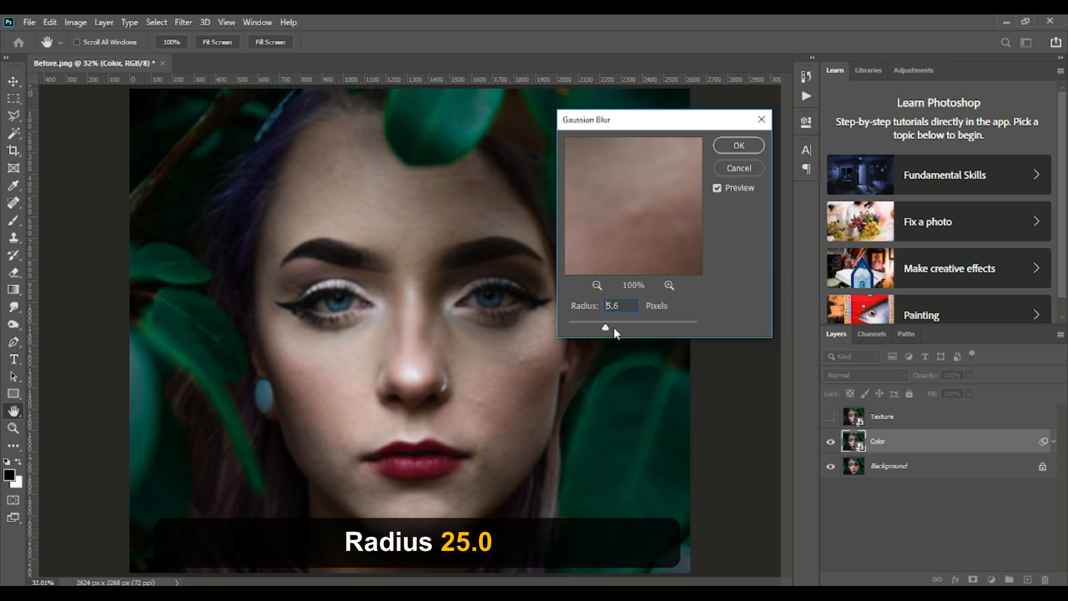
mouse_move(639, 330)
mouse_down()
mouse_move(614, 328)
mouse_move(625, 326)
mouse_up()
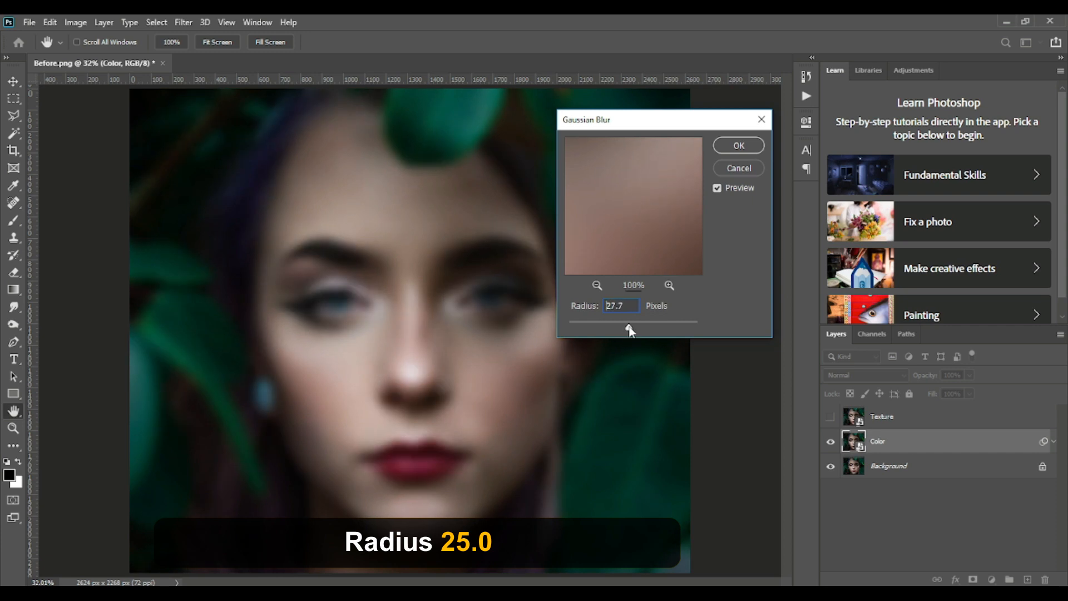
drag(630, 330, 628, 330)
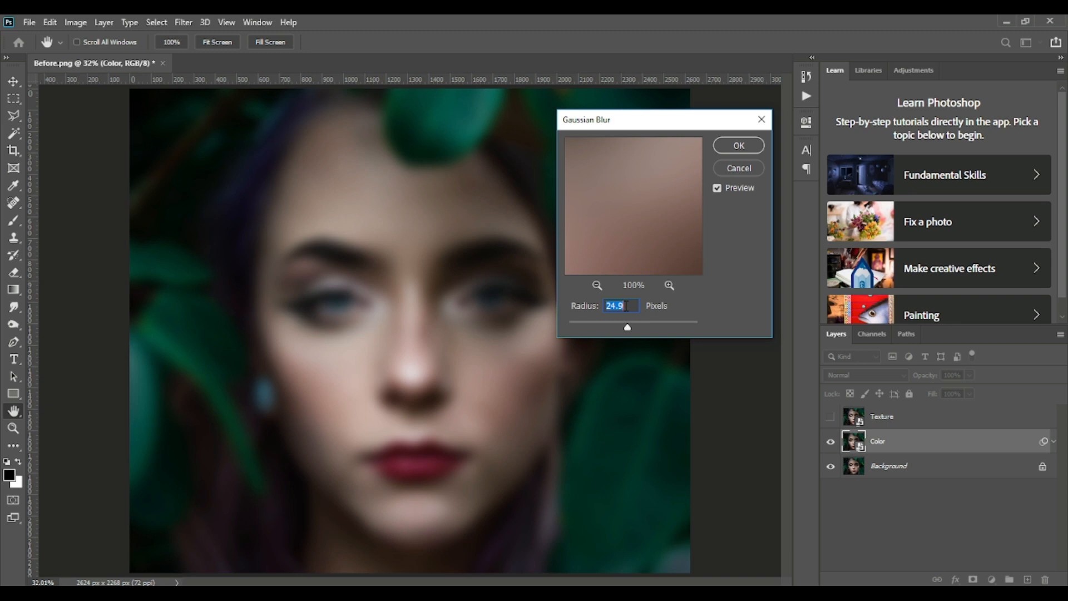
click(725, 143)
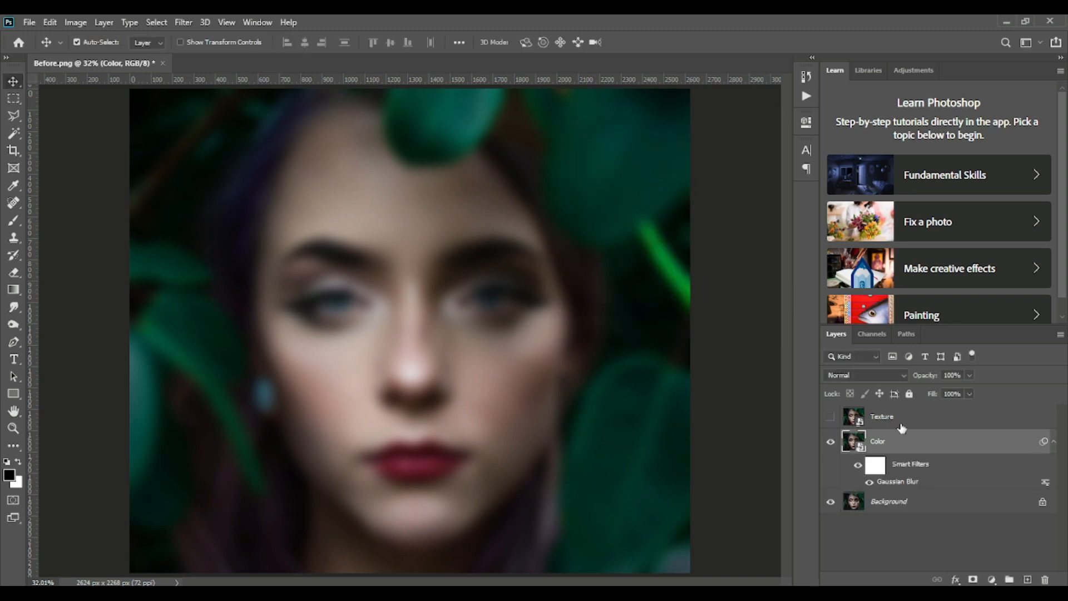
- Show the Texture layer, apply a High Pass filter with a 2-pixel radius, and set its blend mode to Vivid Light
click(833, 417)
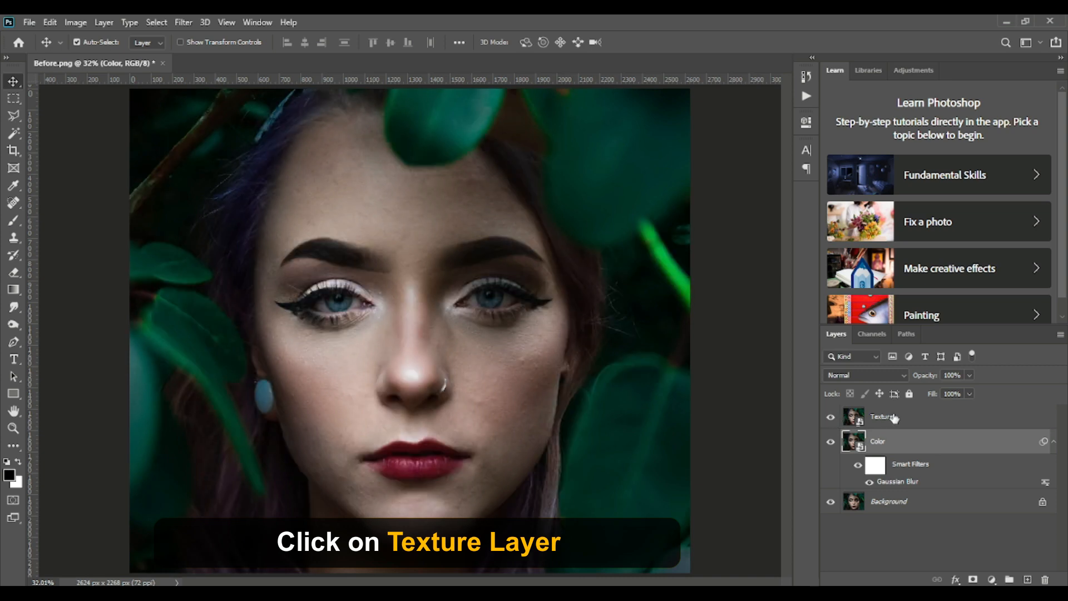
click(894, 417)
click(184, 23)
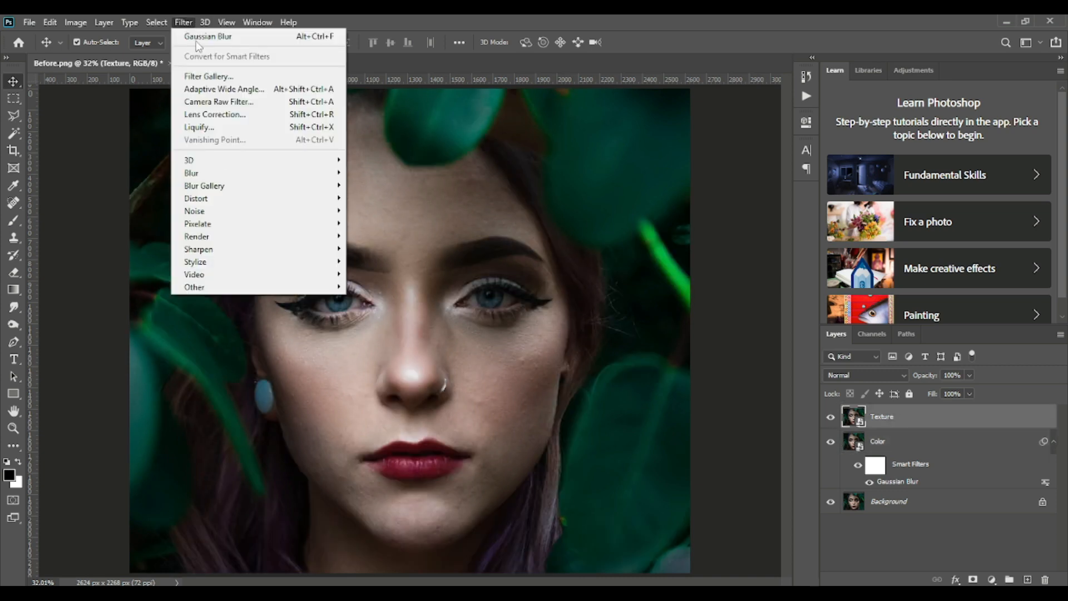
mouse_move(273, 287)
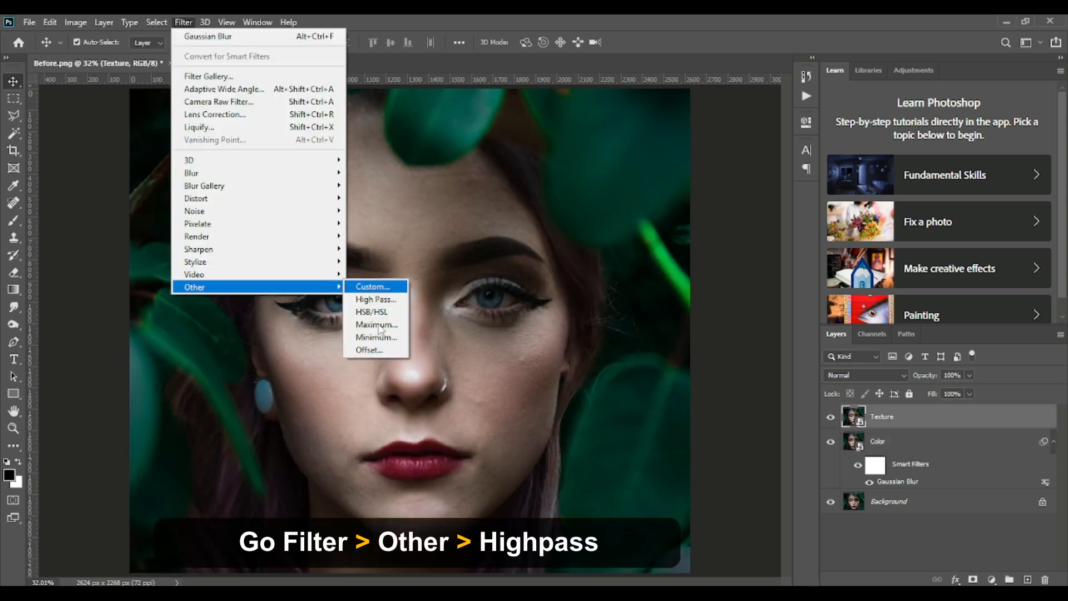
click(378, 300)
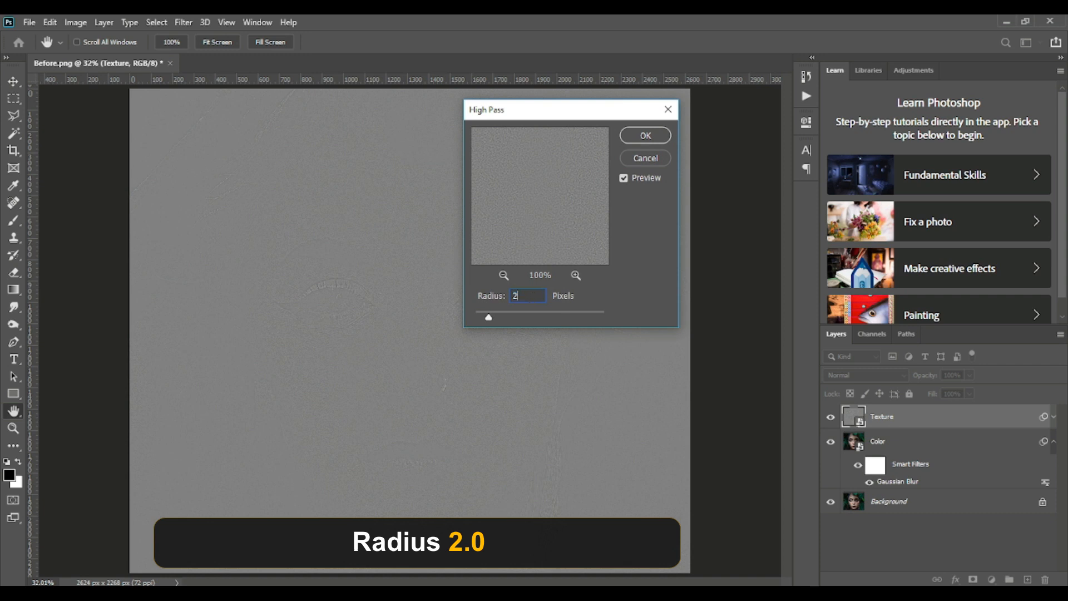
click(646, 136)
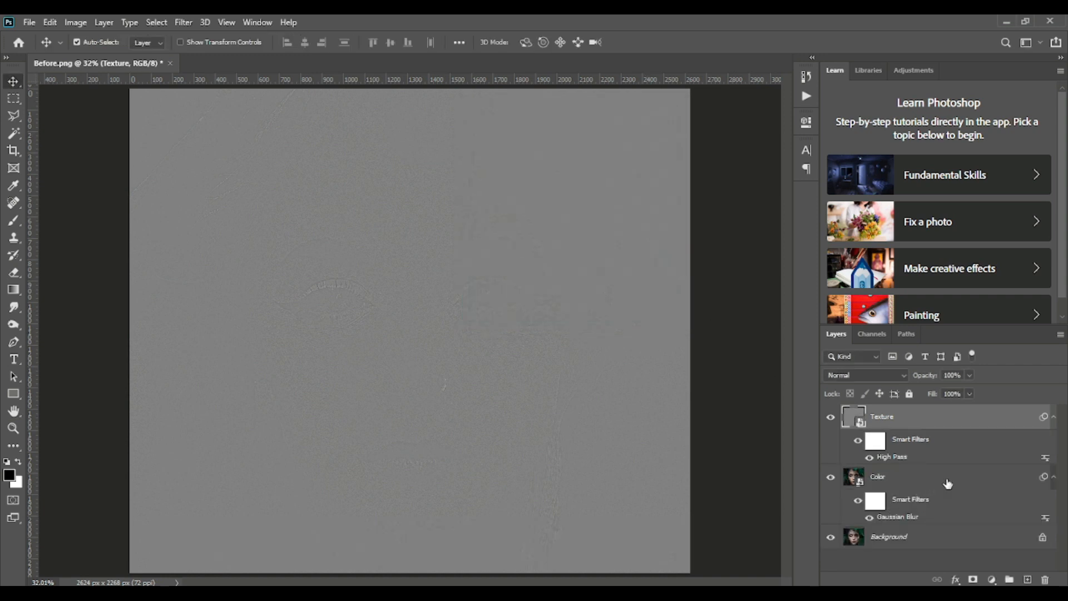
click(908, 380)
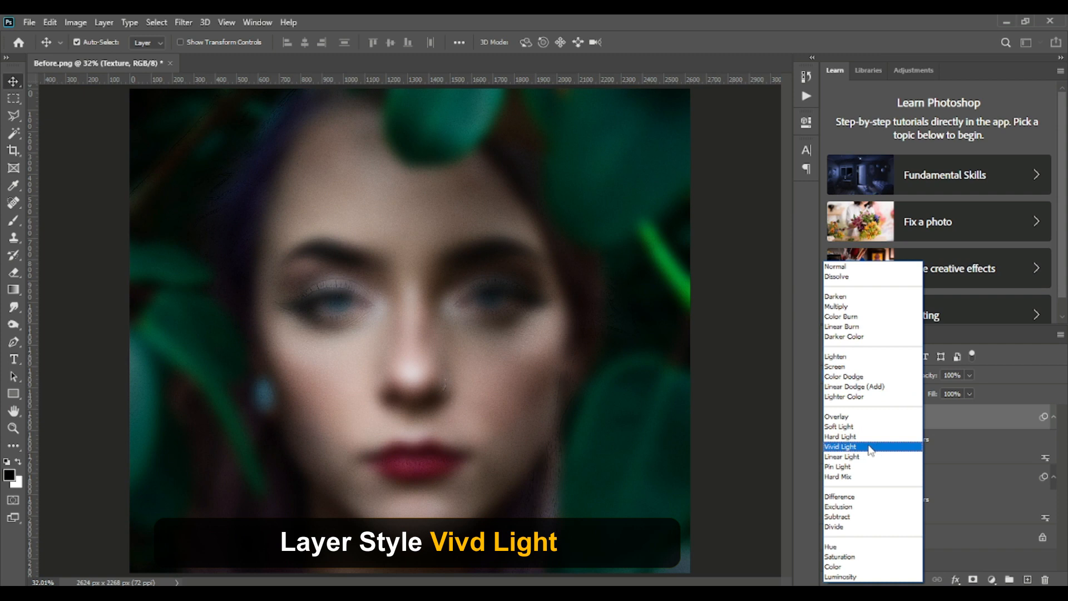
click(870, 448)
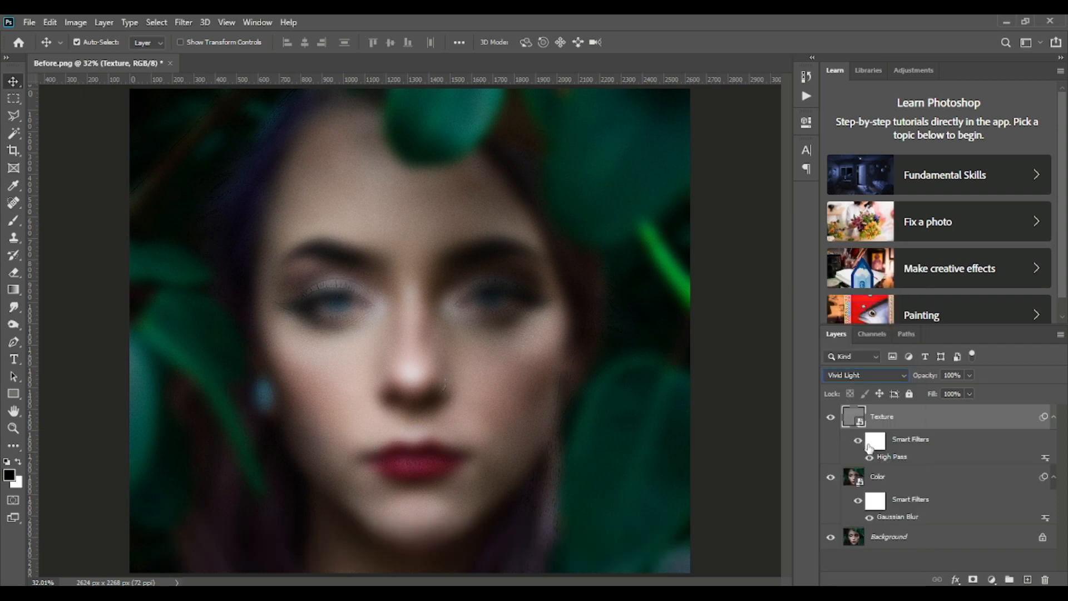
- Group the Texture and Color layers and give the group an inverted, fully black layer mask
shift+click(906, 479)
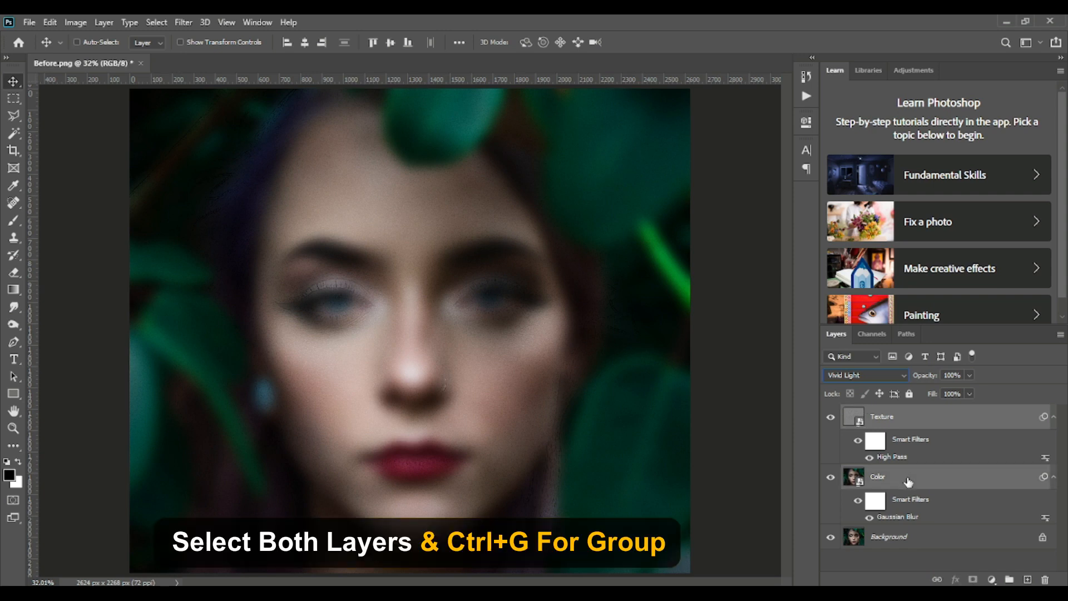
key(ctrl+g)
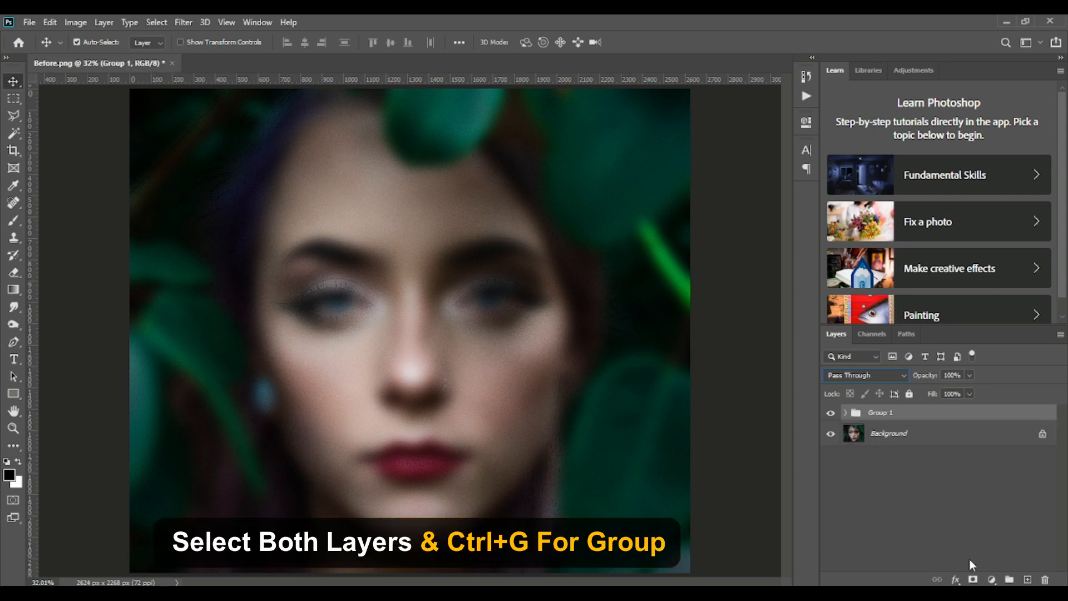
click(973, 580)
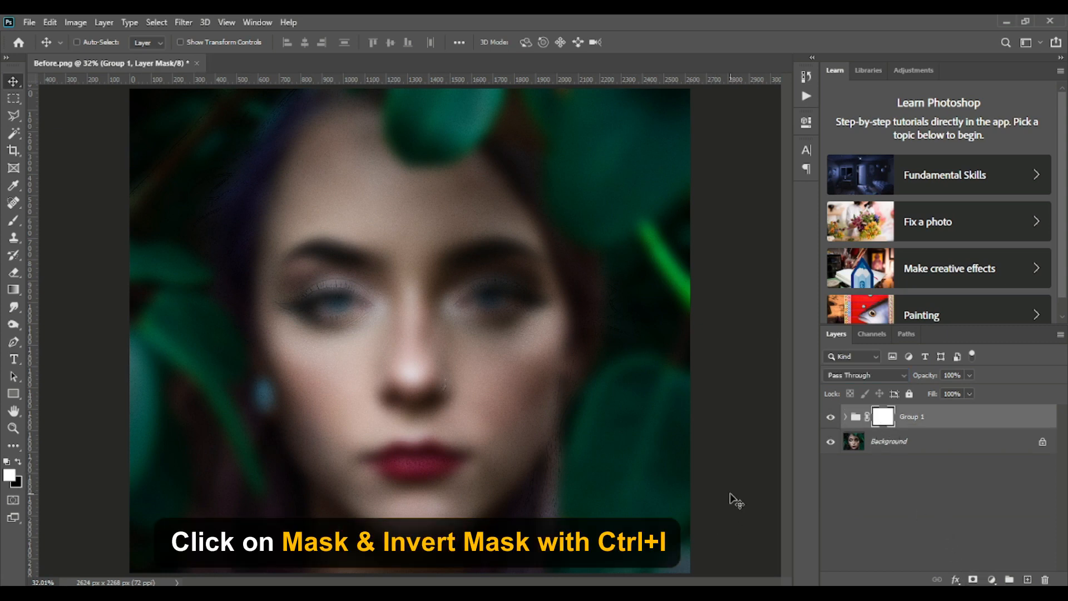
key(ctrl+i)
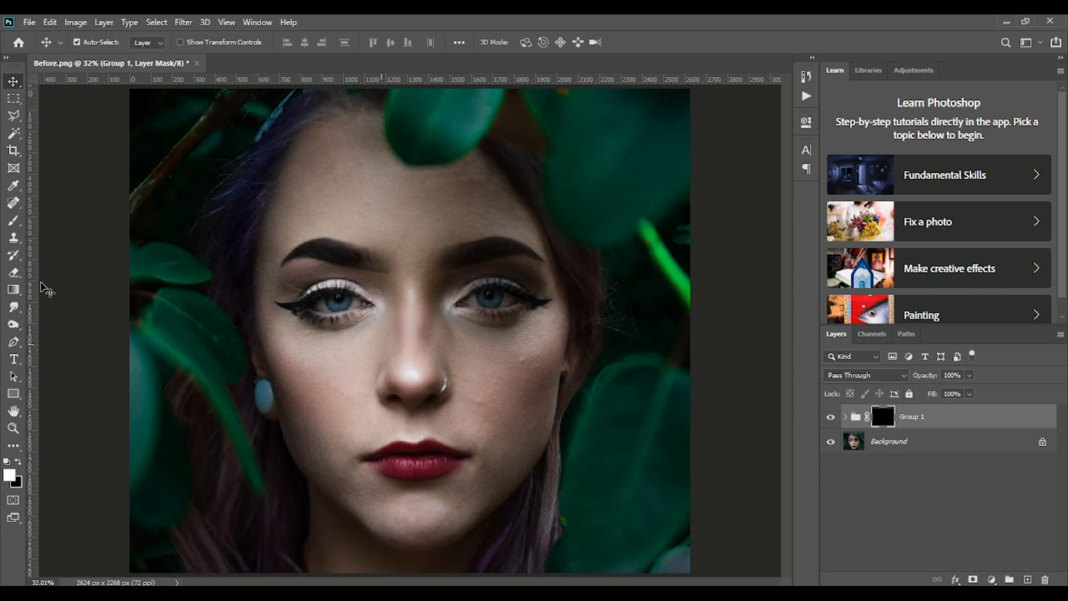
- Set up the Brush tool with 50% flow and white as the foreground color
click(14, 224)
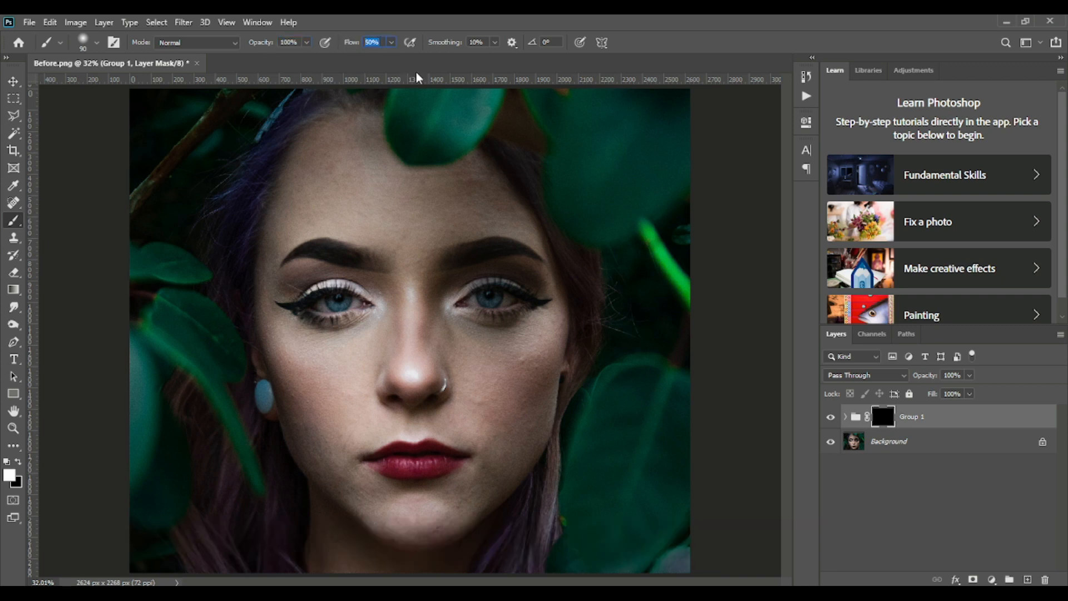
text(50)
key(Return)
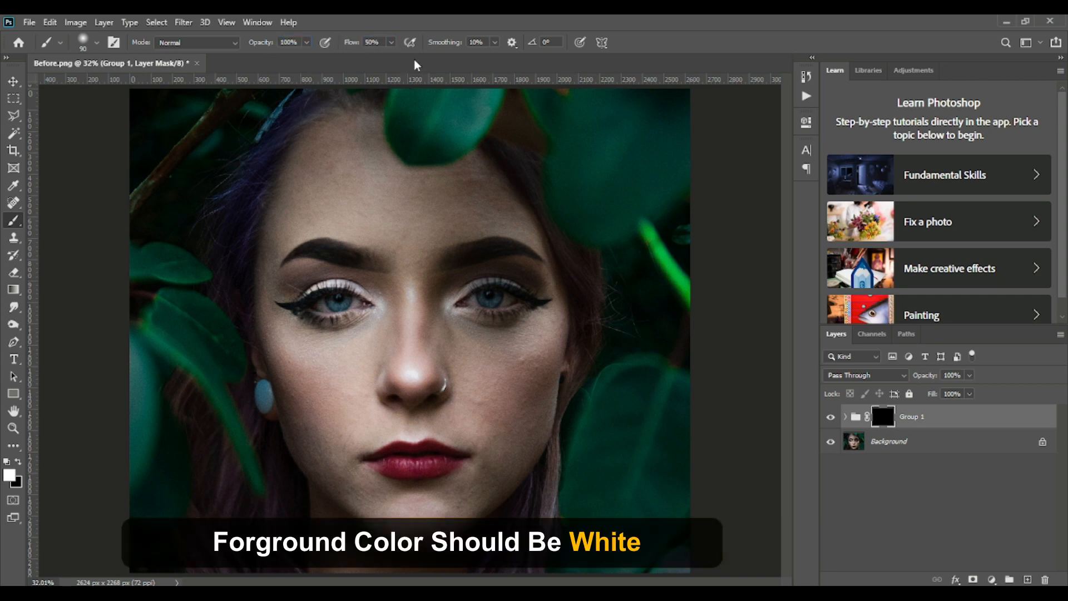
click(10, 473)
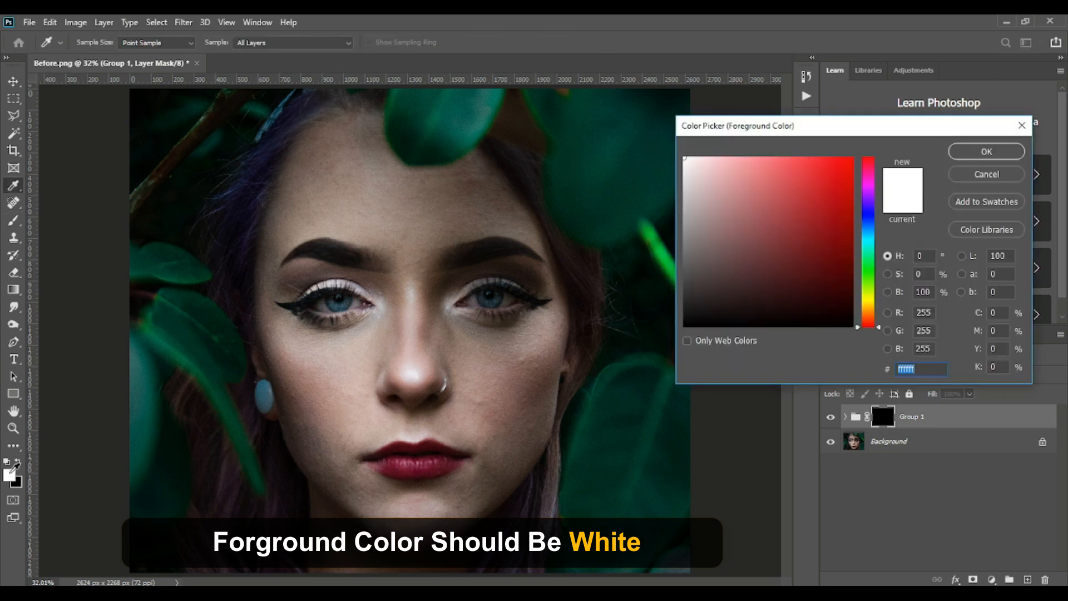
click(986, 151)
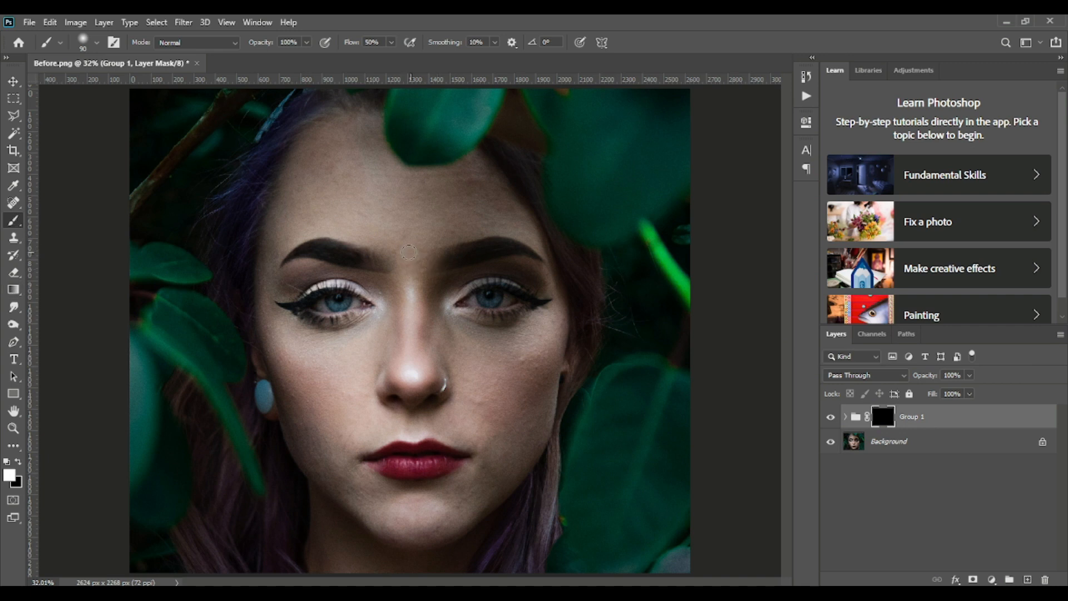
- Enlarge the brush to 175 px and paint white on the group mask over the forehead and nose to smooth the skin
key(bracketright)
mouse_move(423, 184)
mouse_down()
mouse_move(476, 169)
mouse_move(427, 180)
mouse_move(407, 244)
mouse_move(478, 215)
mouse_move(443, 231)
mouse_move(515, 223)
mouse_move(474, 168)
mouse_move(488, 203)
mouse_move(436, 186)
mouse_move(426, 201)
mouse_move(455, 189)
mouse_up()
drag(355, 132, 356, 136)
drag(416, 245, 407, 384)
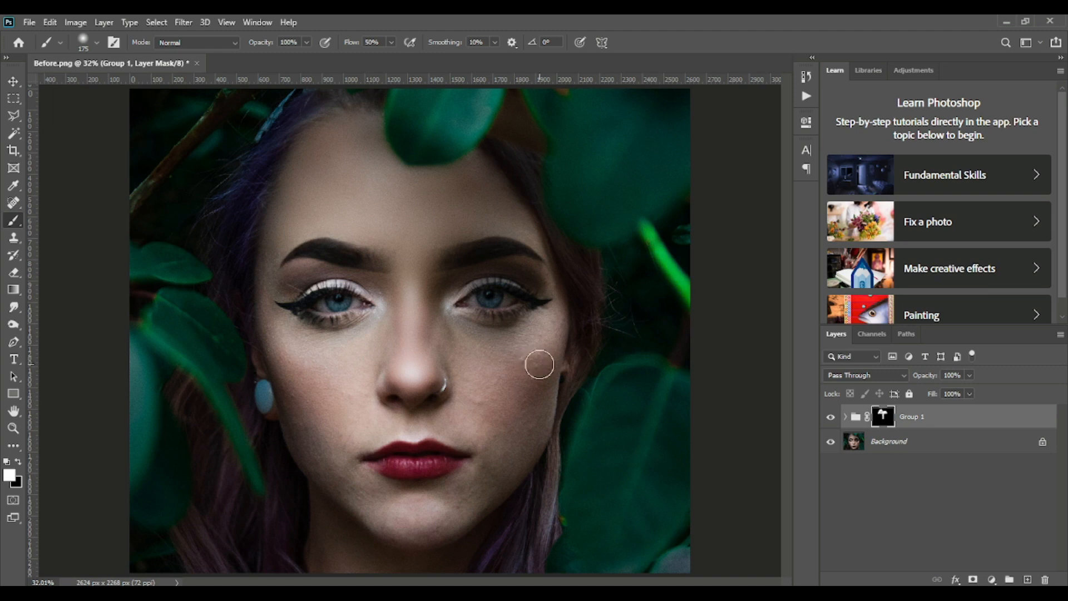
- Paint the group mask over the cheek on the nose-ring side and the skin down beside the mouth
scroll(539, 367, up, 2)
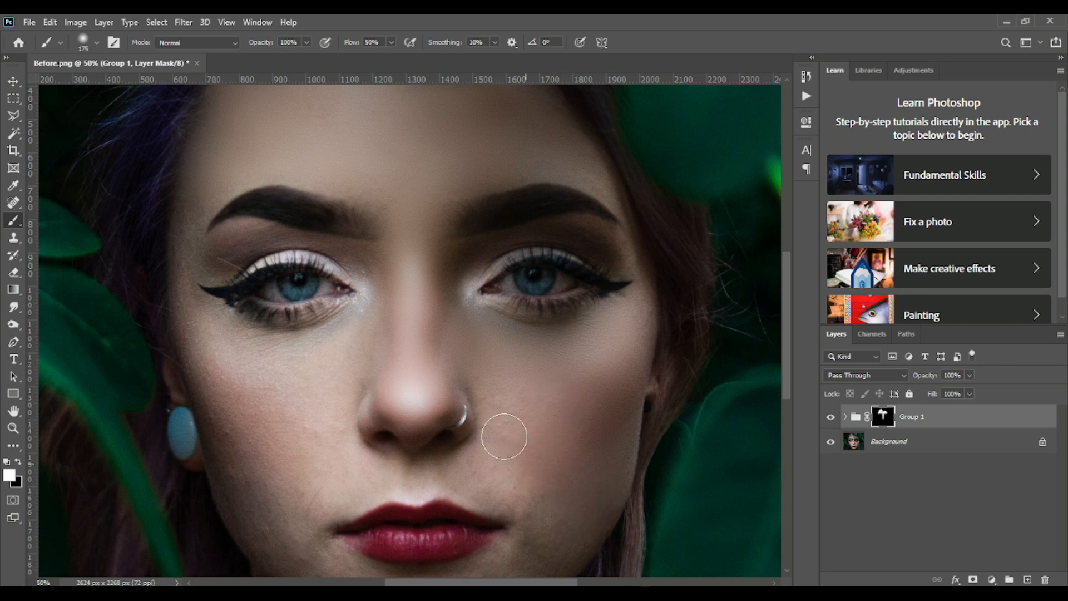
mouse_move(504, 437)
mouse_down()
mouse_move(484, 484)
mouse_move(518, 498)
mouse_move(537, 462)
mouse_move(544, 348)
mouse_up()
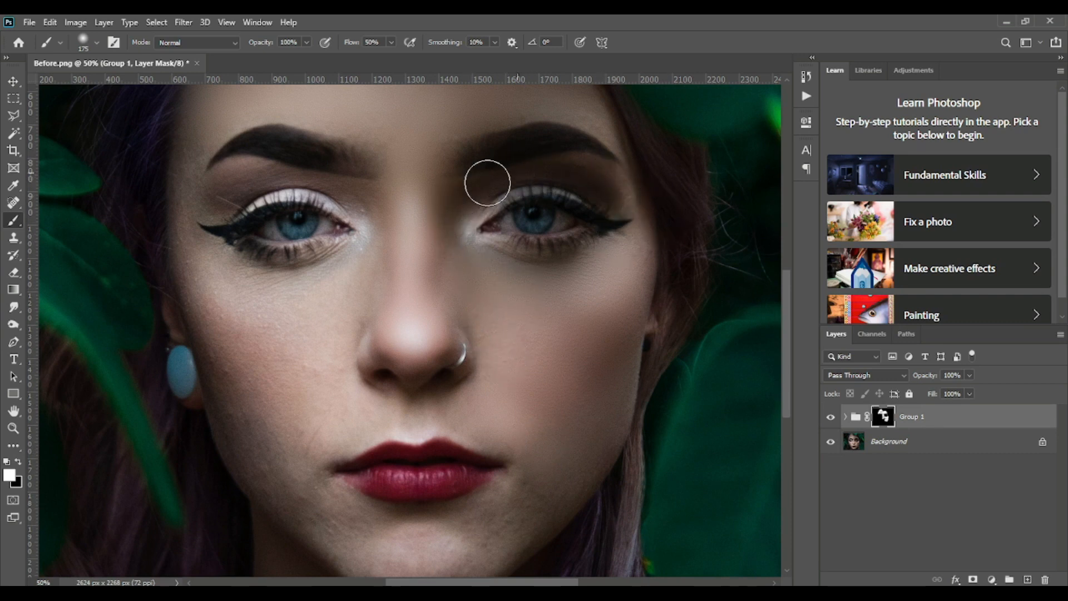
drag(592, 391, 592, 352)
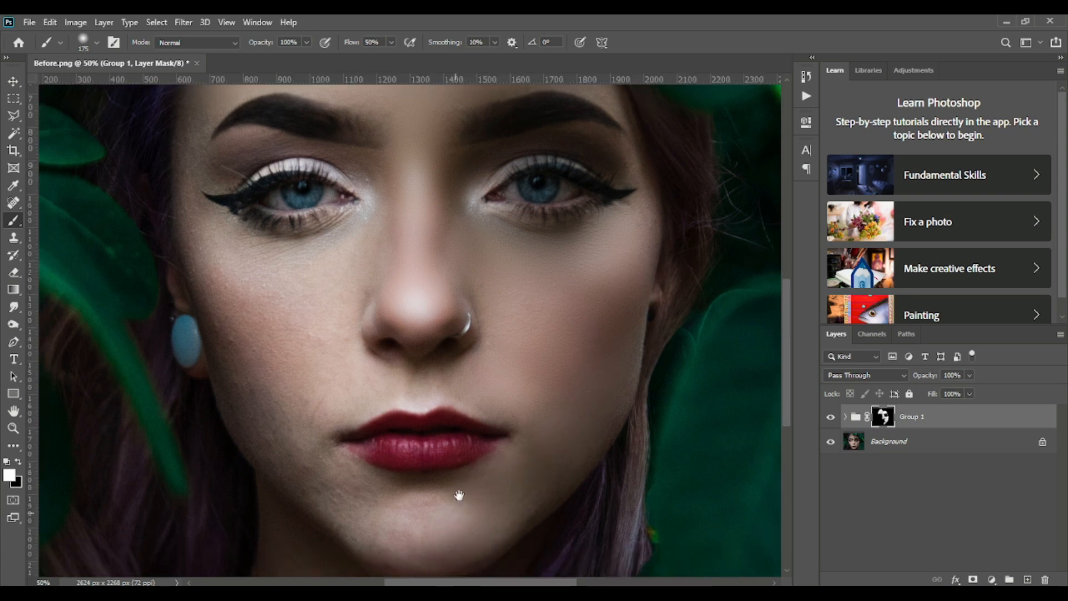
drag(458, 494, 465, 453)
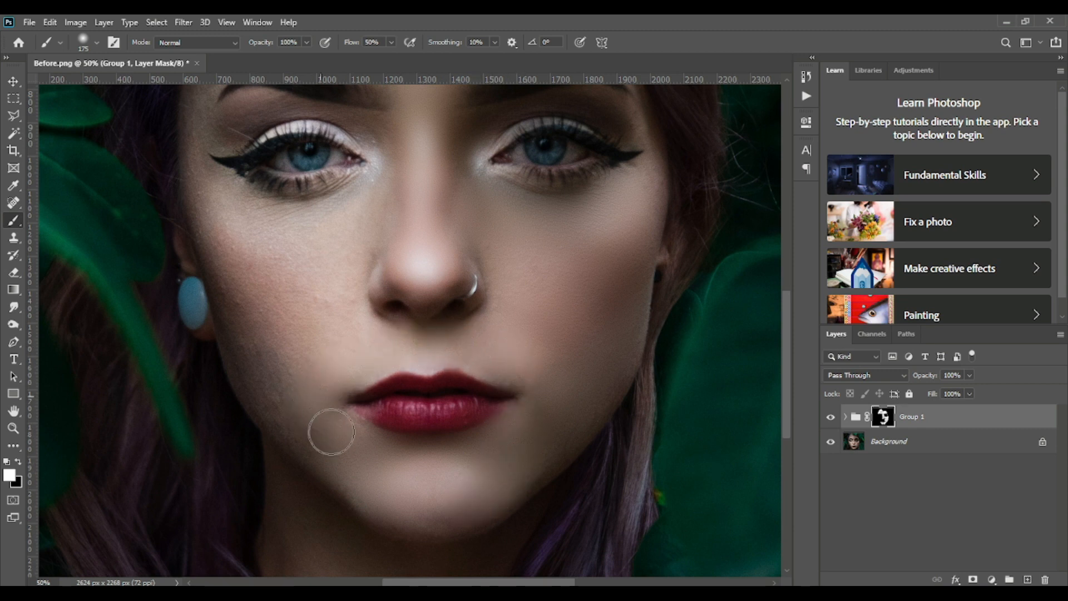
- Paint the group mask over the chin, jaw and the cheek on the earring side to smooth them
drag(360, 464, 498, 456)
key(space)
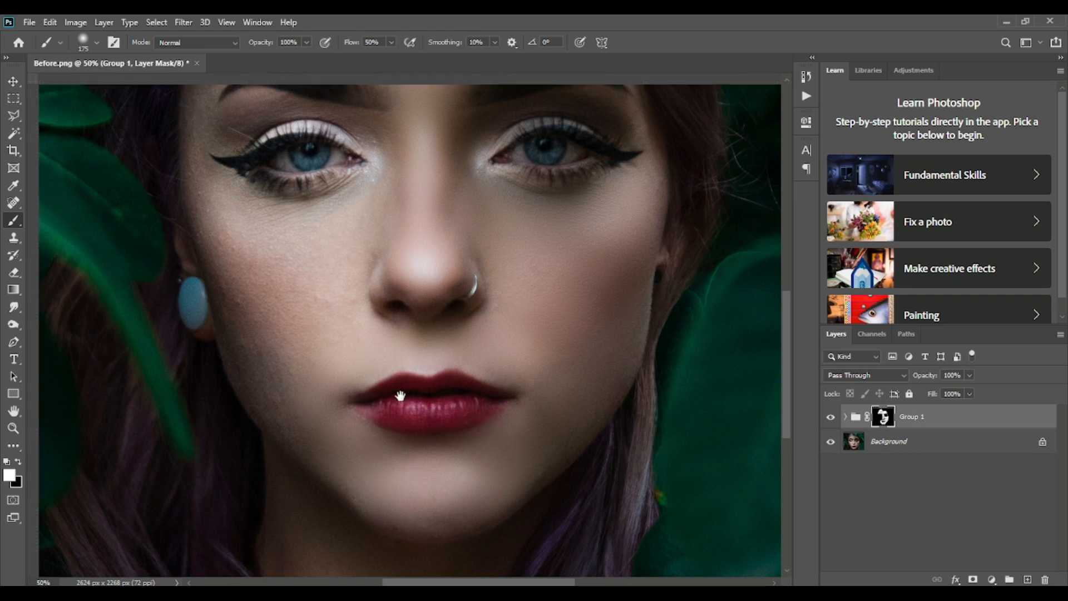
drag(402, 395, 425, 421)
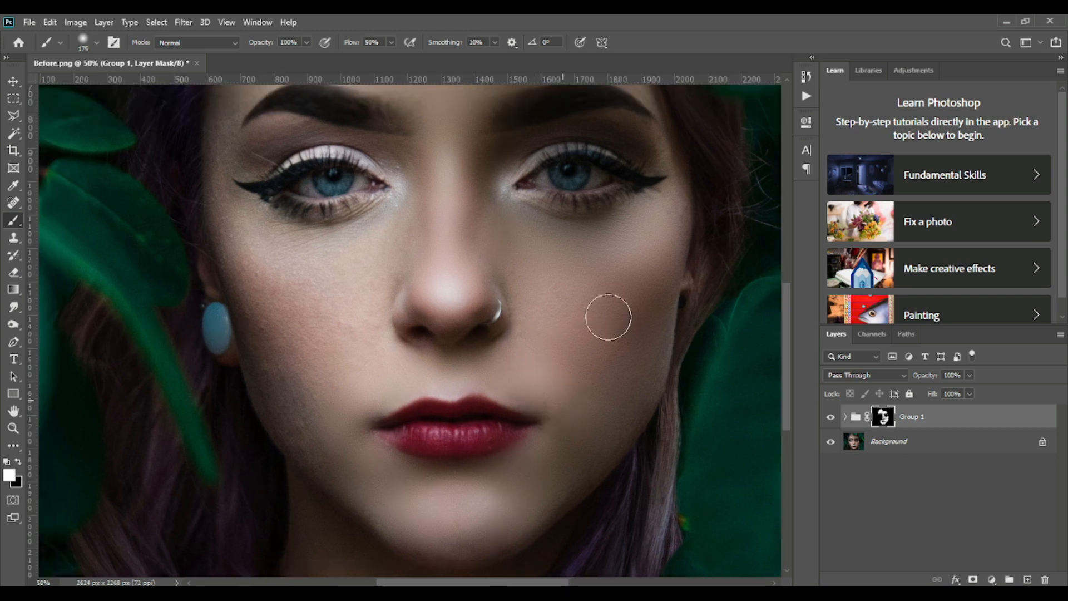
mouse_move(646, 273)
mouse_down()
mouse_move(638, 281)
mouse_move(649, 270)
mouse_up()
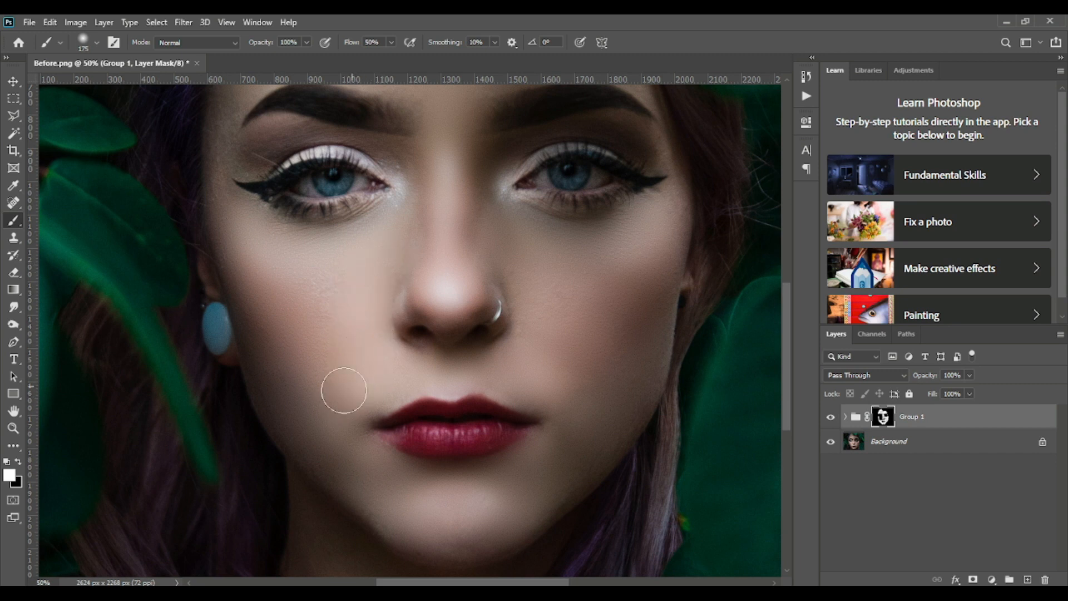
drag(367, 375, 383, 362)
- Reduce the brush to 100 px and paint the group mask over the remaining skin around the eyes and eyebrows
drag(320, 266, 395, 411)
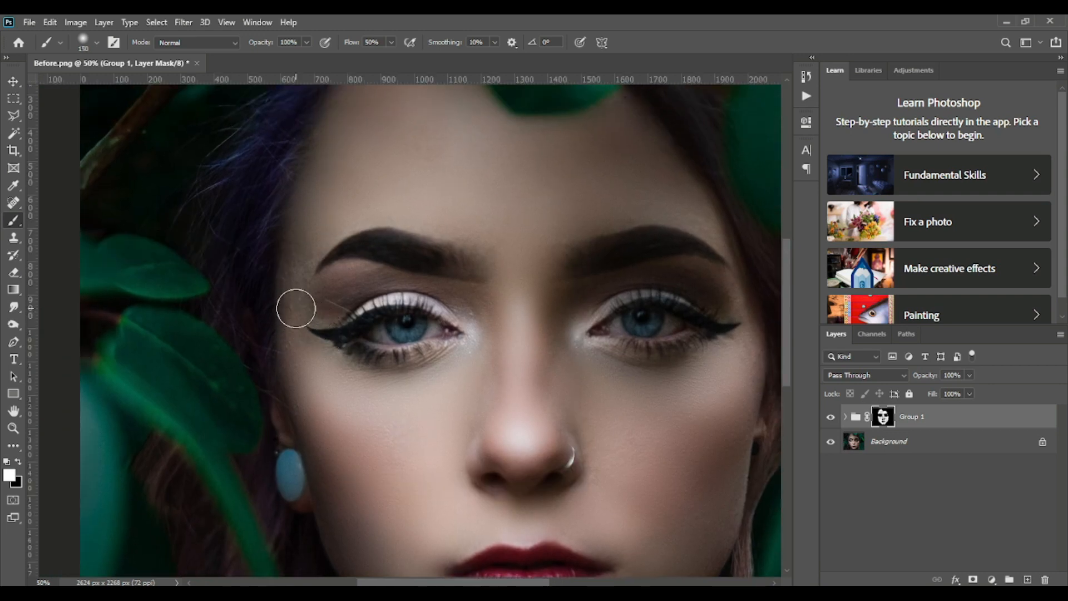
key(bracketleft)
key(bracketleft)
key(bracketleft)
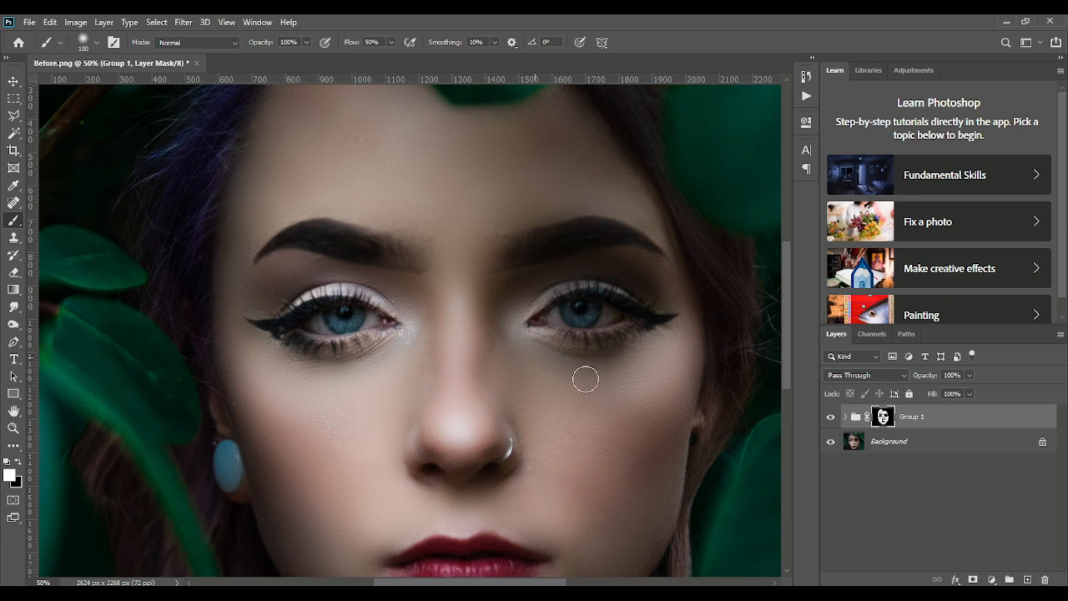
key(space)
- Enlarge the brush to 150 px to smooth the neck on the mask, and toggle the group's visibility to compare before and after
scroll(499, 288, down, 3)
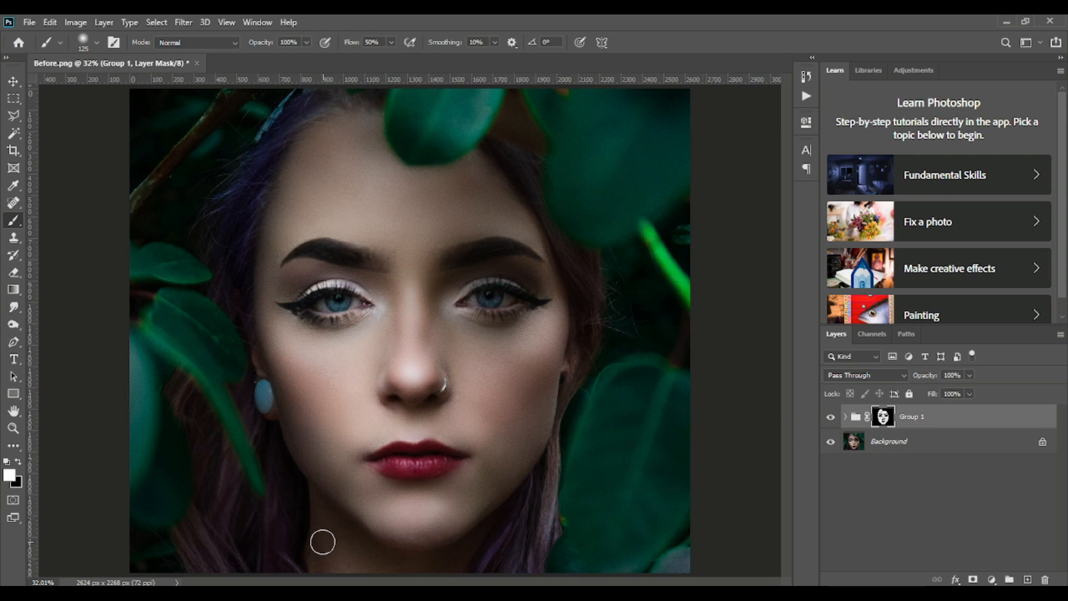
key(bracketright)
key(bracketright)
click(832, 419)
click(832, 418)
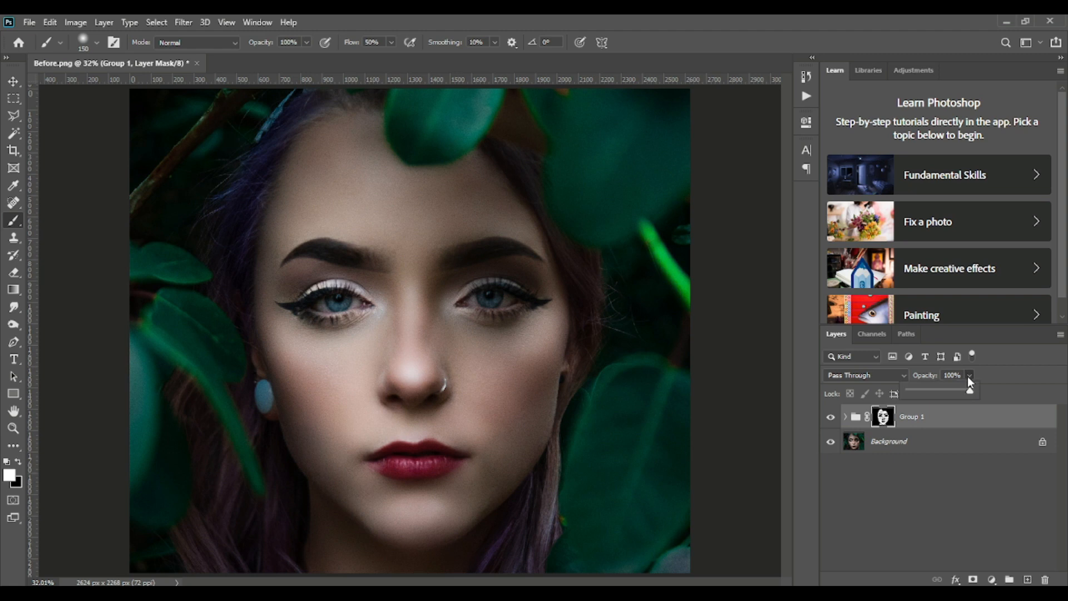
- Lower the group's opacity to about 70% and hide the group to compare with the original photo
drag(971, 388, 967, 390)
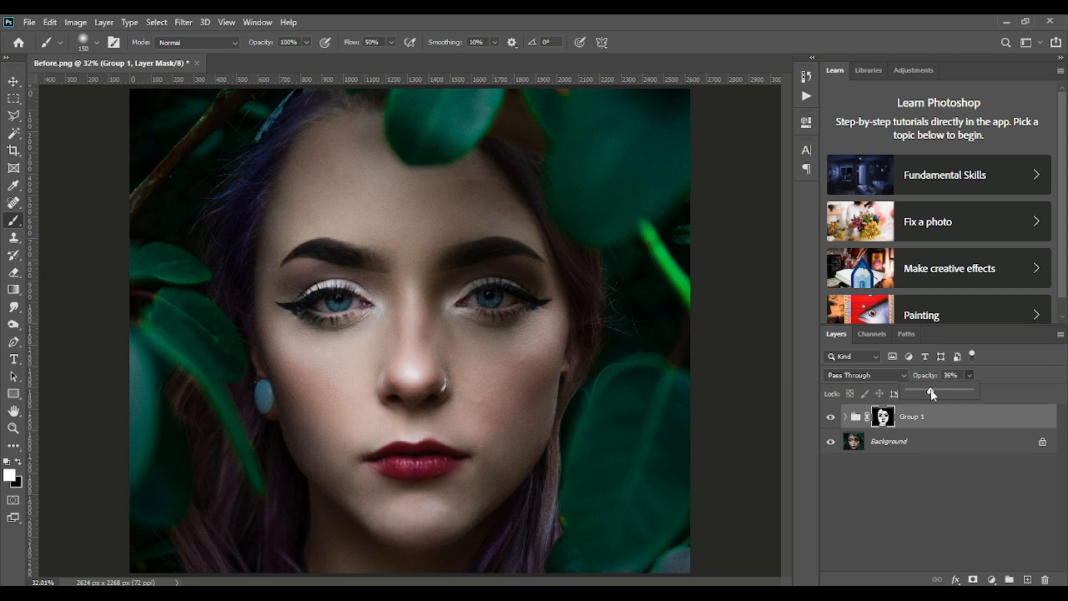
drag(930, 390, 954, 394)
click(990, 393)
click(829, 414)
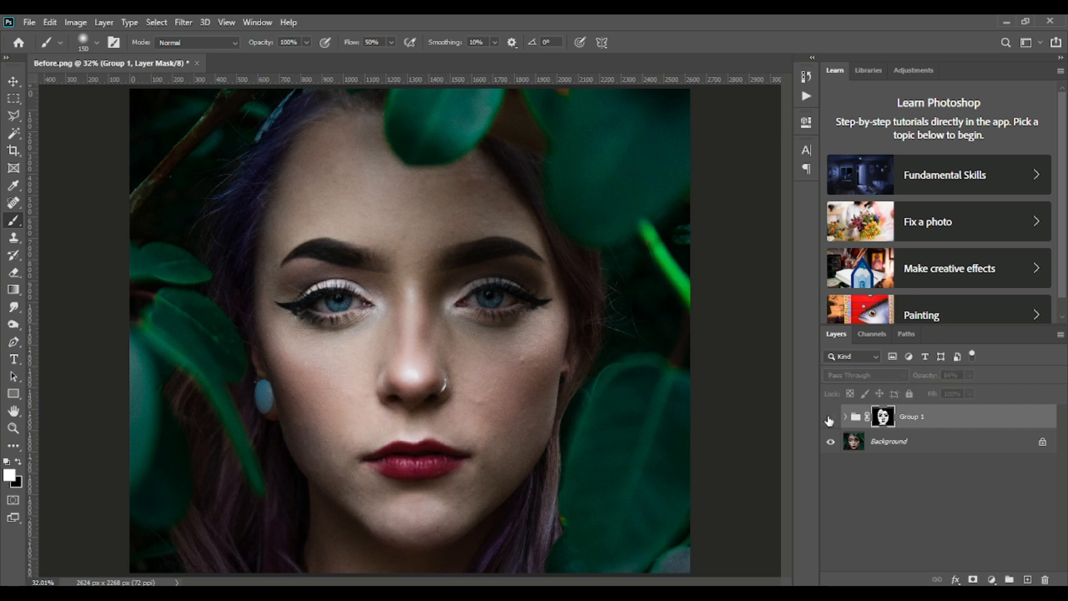